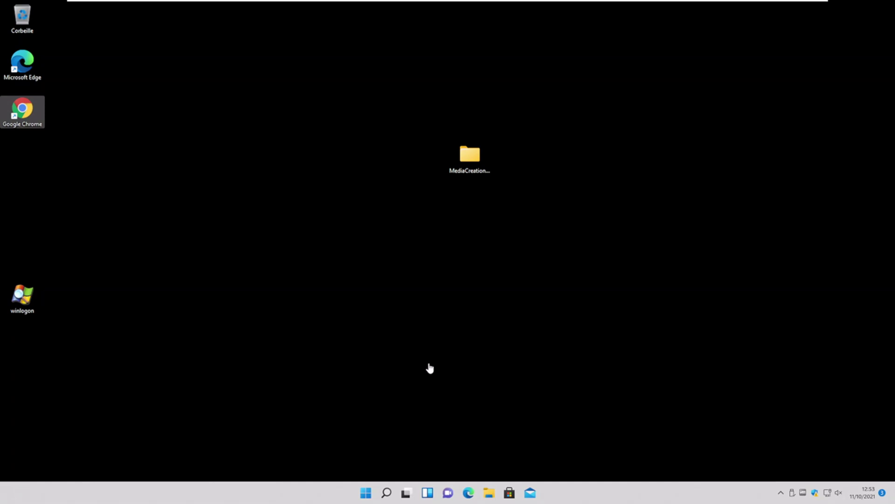
Open the Récupération page in the Windows system settings.
left_click(372, 495)
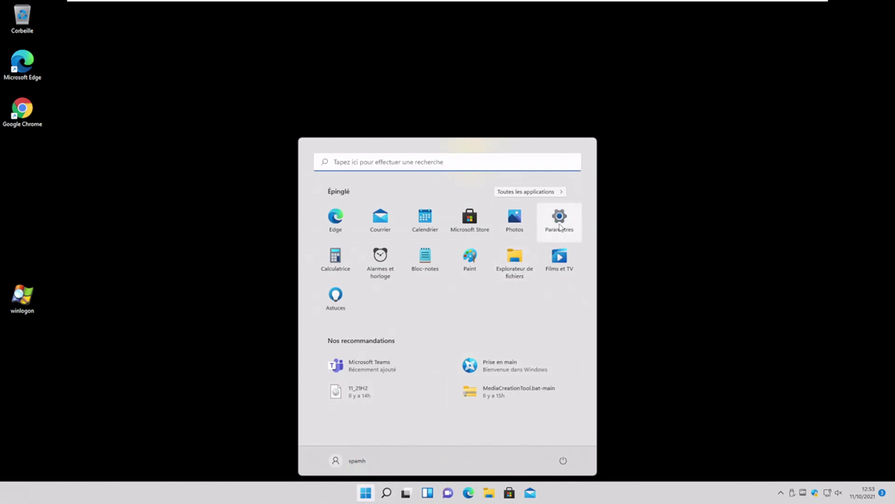
left_click(558, 231)
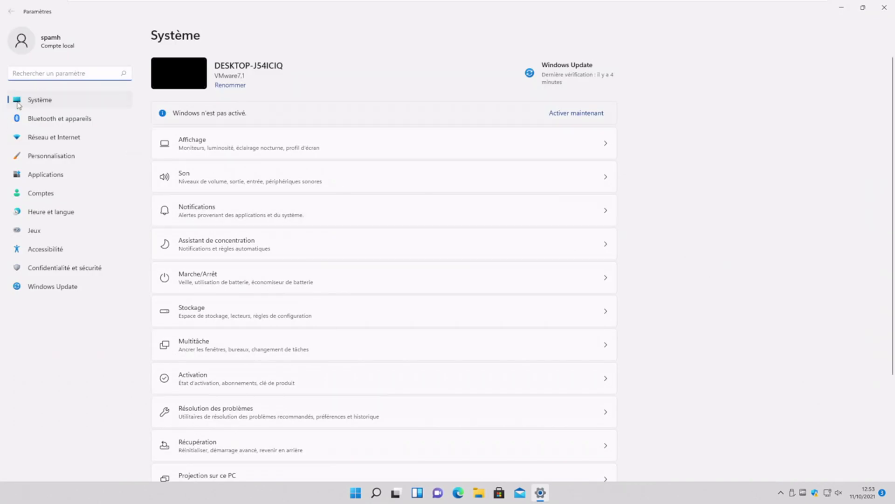
scroll(204, 319, "down", 2)
scroll(204, 319, "up", 1)
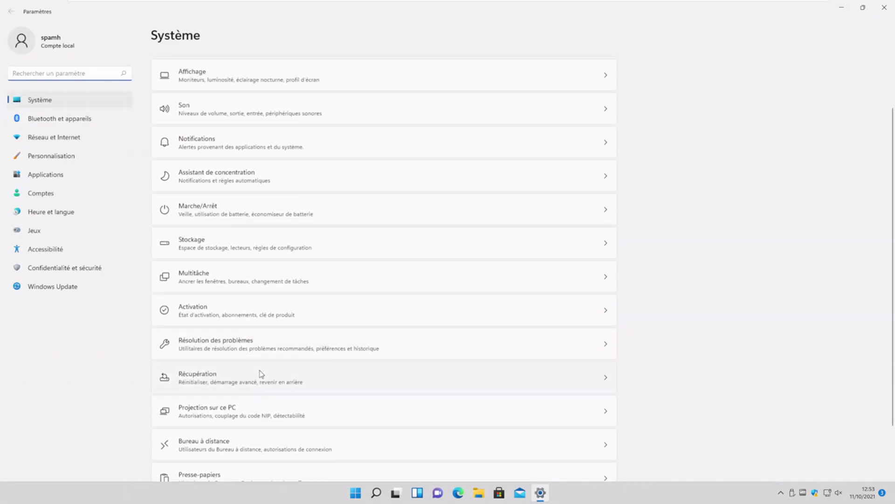
left_click(303, 383)
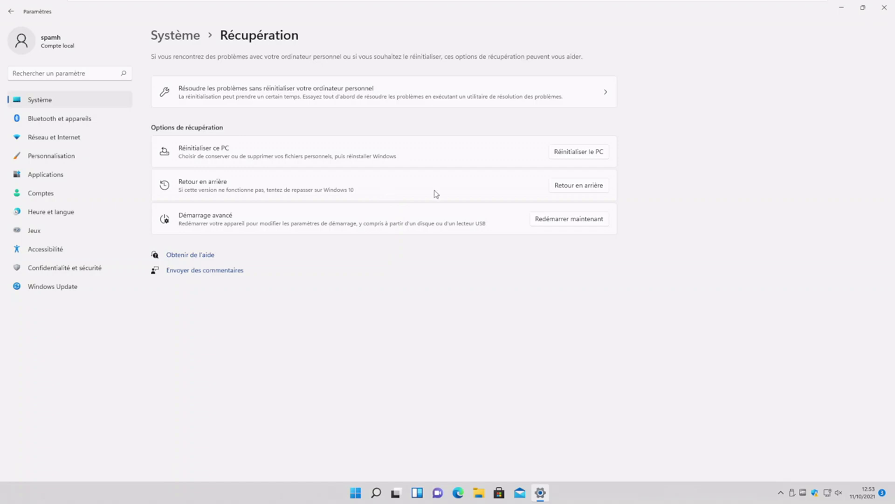
Start the return to Windows 10 and submit "Démo" as the additional explanation for going back.
left_click(594, 189)
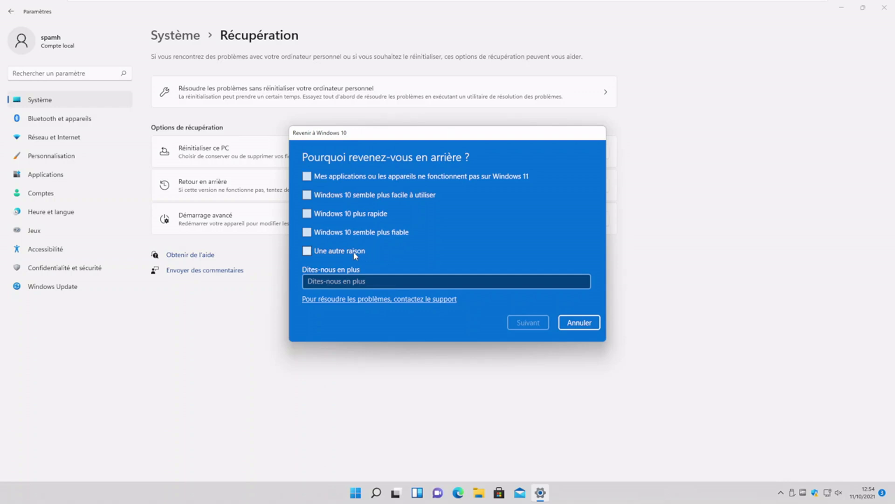
left_click(350, 280)
type("Démo")
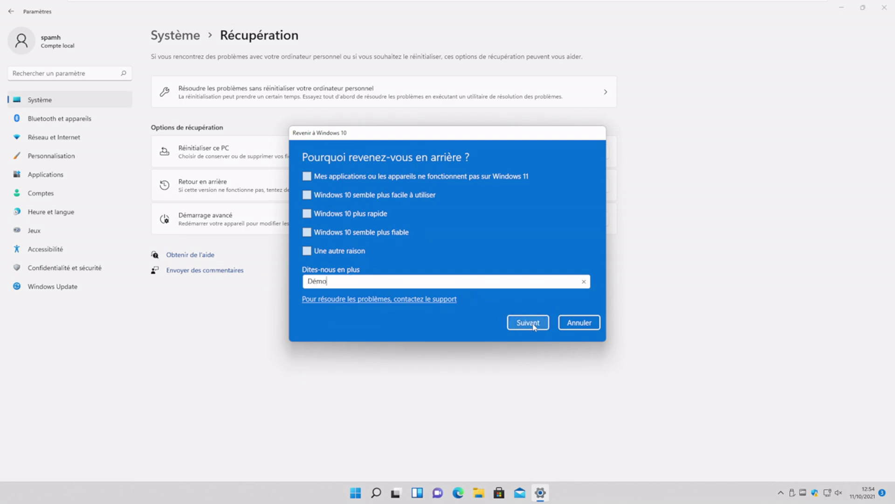
left_click(534, 326)
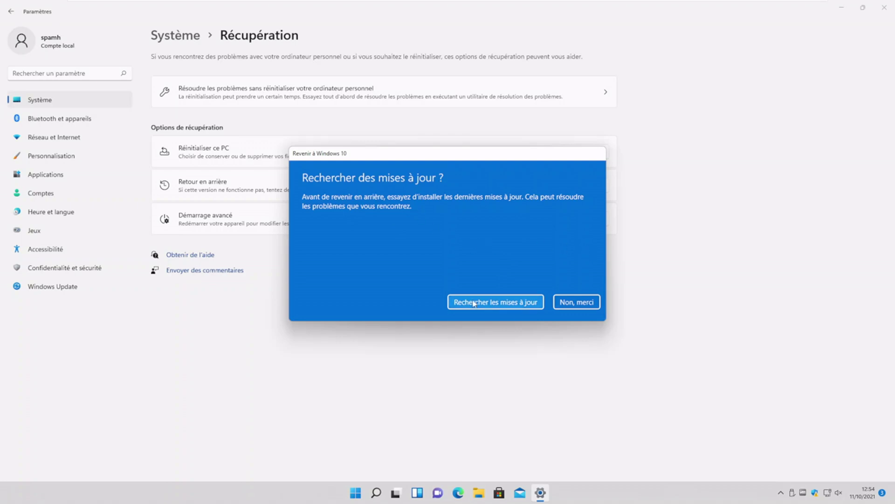
Decline the update check, accept the rollback notices and confirm the return to Windows 10.
left_click(579, 306)
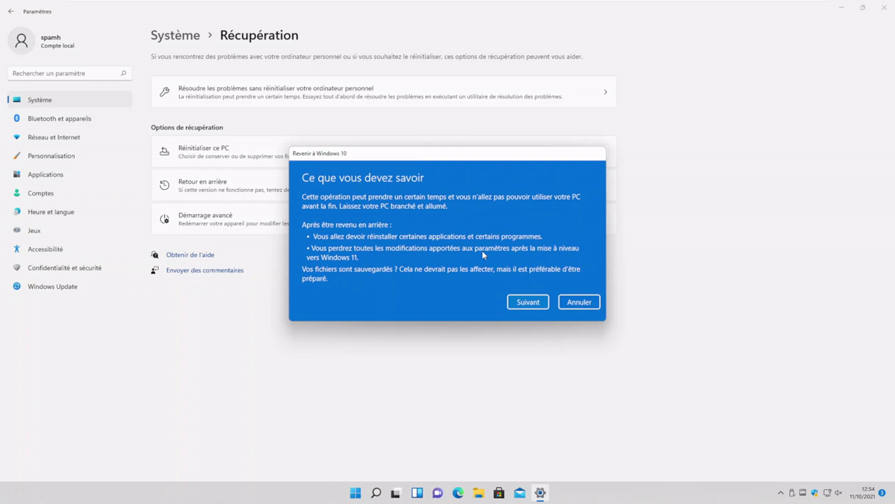
left_click(524, 304)
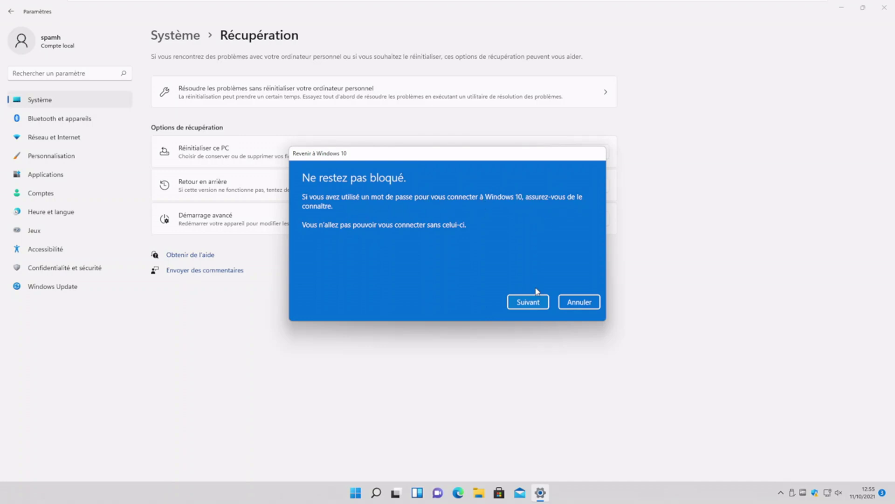
left_click(536, 303)
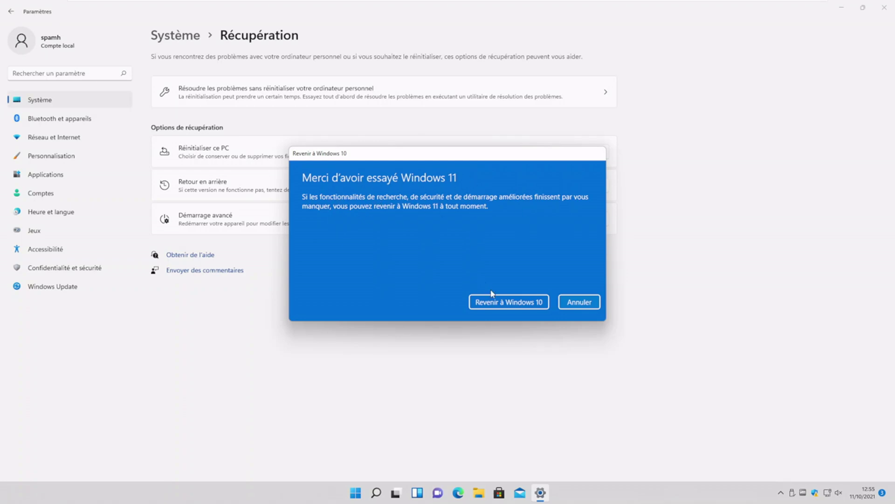
left_click(503, 304)
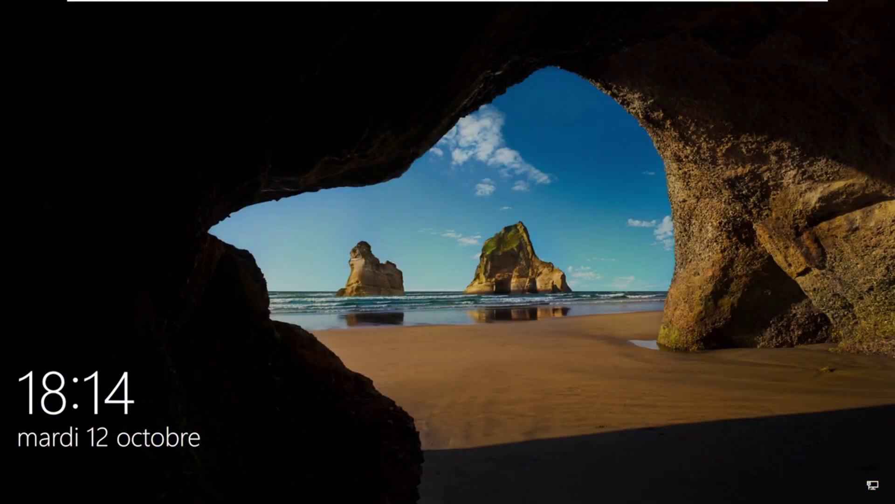
Dismiss the lock screen and sign in to Windows 10 with the account password.
left_click(396, 280)
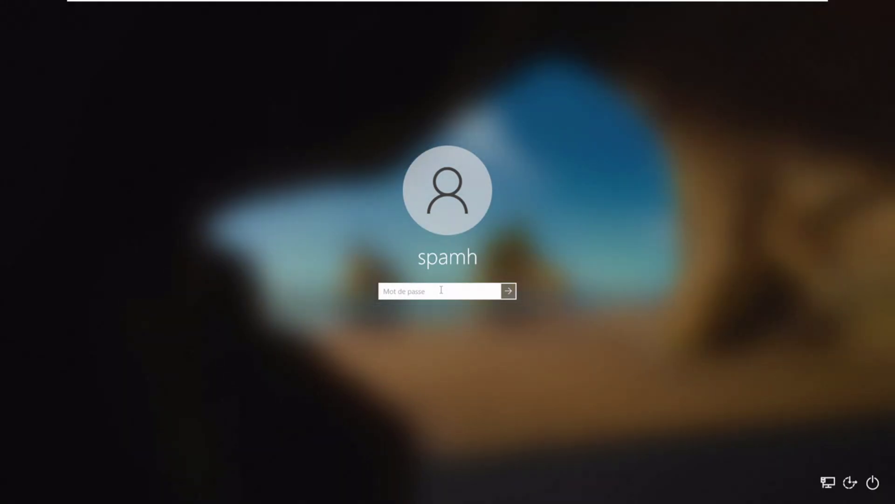
type("•")
key("Return")
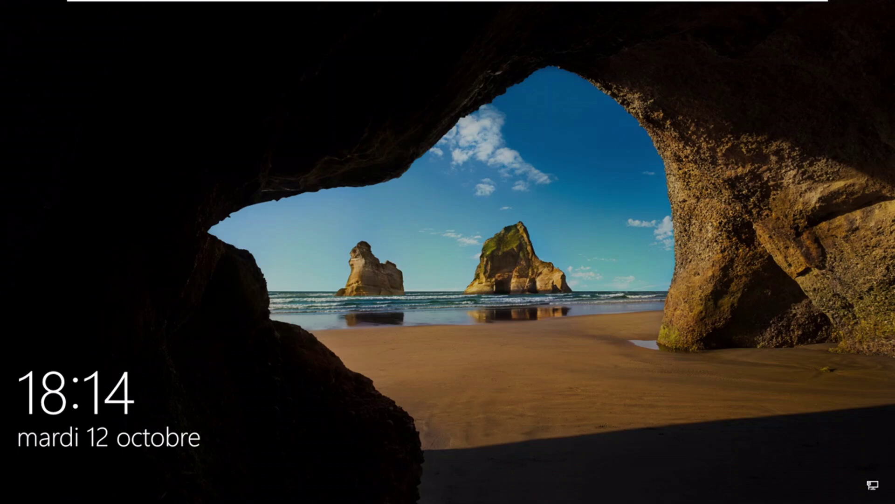
left_click(397, 283)
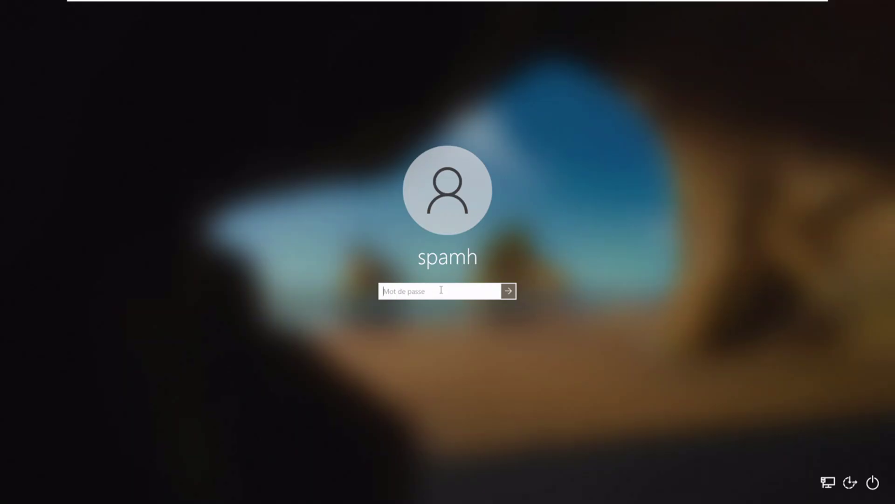
key("Return")
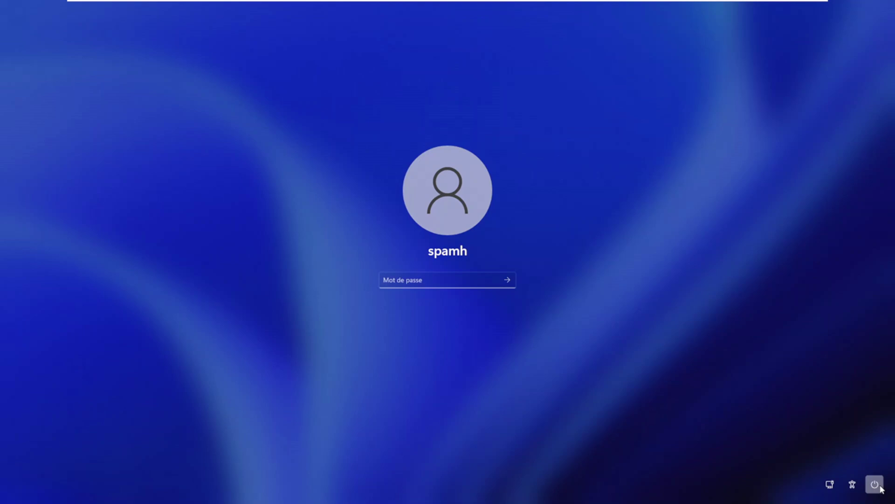
Restart the Windows 11 PC from the sign-in screen into the recovery environment and open the advanced troubleshooting options.
left_click(881, 486)
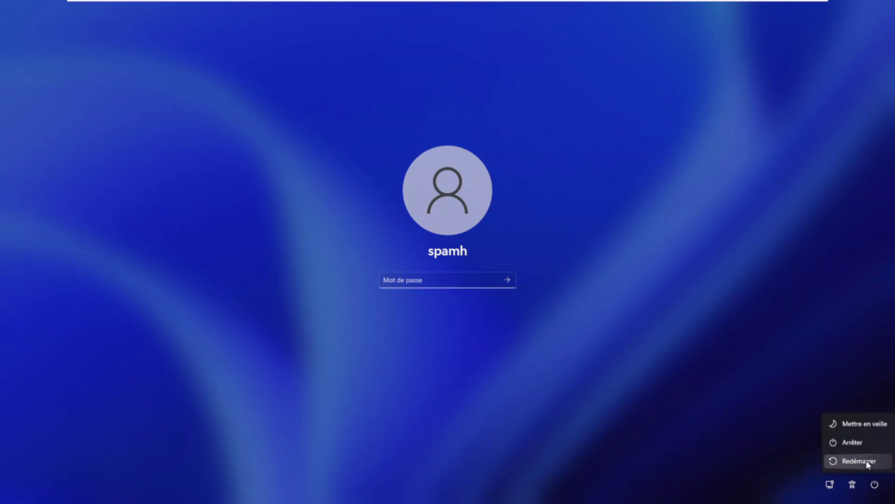
left_click(868, 460)
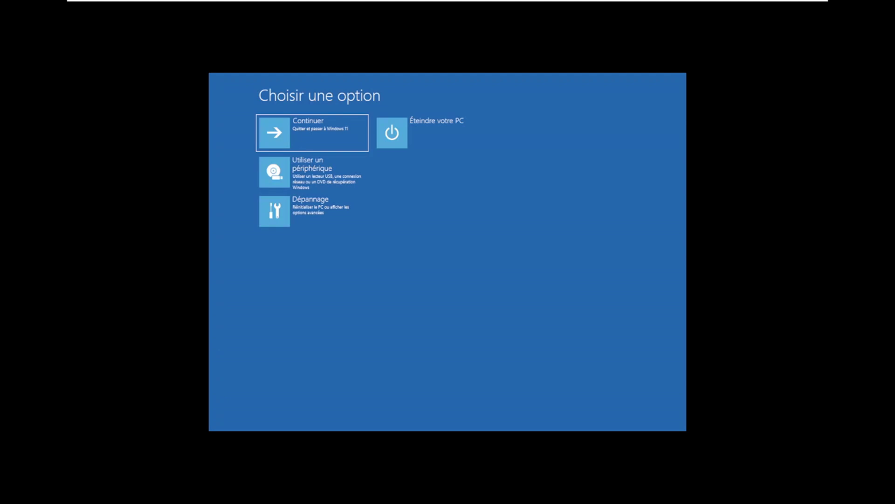
left_click(309, 211)
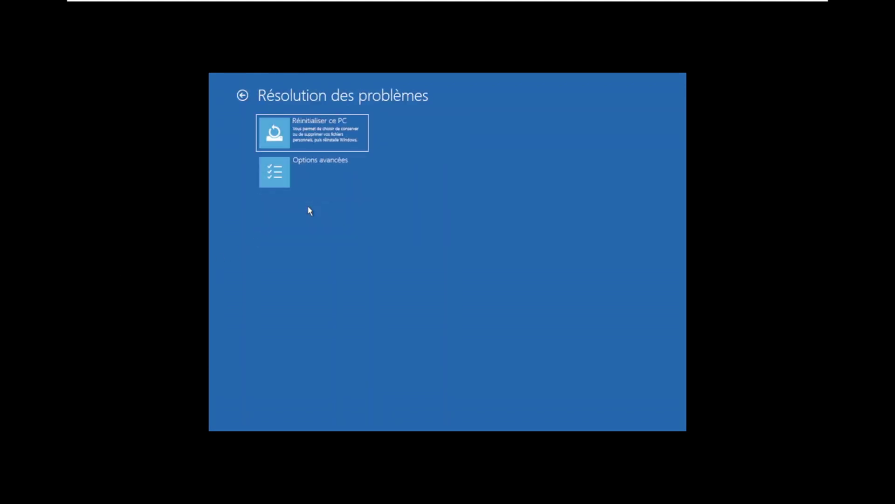
left_click(330, 169)
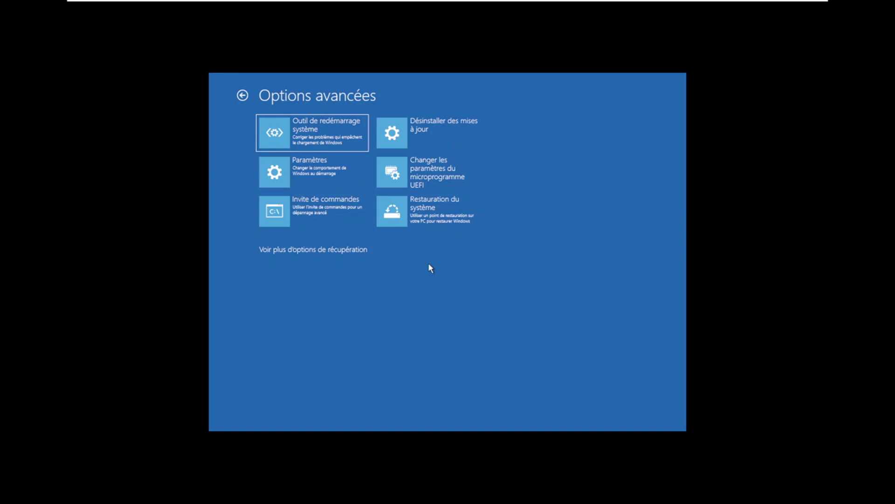
Uninstall the latest feature update (dernière mise à jour des fonctionnalités) to roll back from Windows 11.
left_click(445, 139)
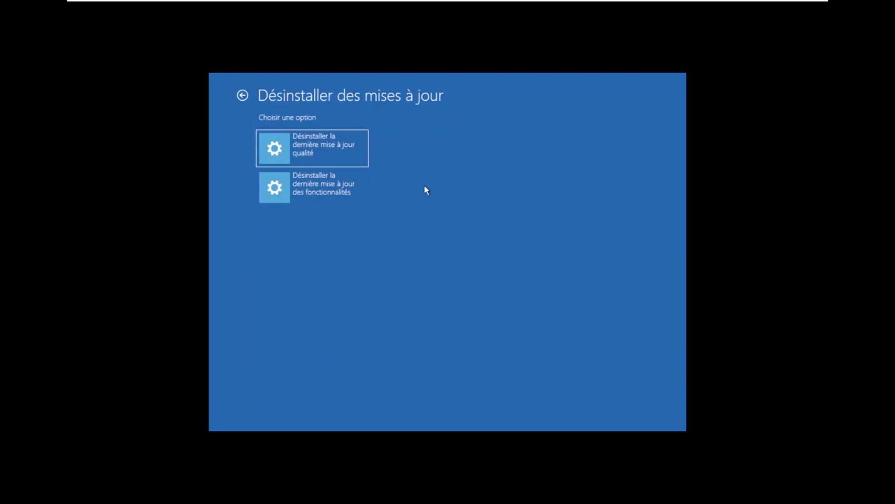
left_click(329, 195)
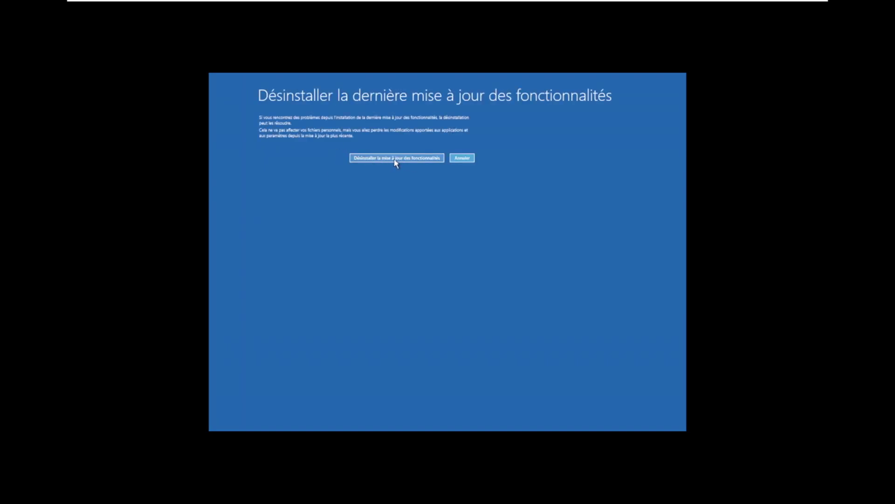
left_click(396, 158)
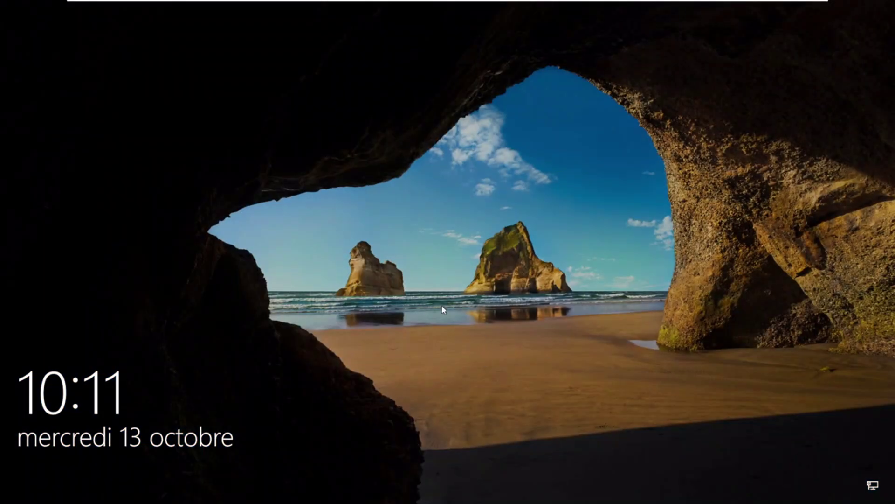
Sign in to the restored Windows 10 session with the account password and bring up the Start menu briefly.
left_click(441, 305)
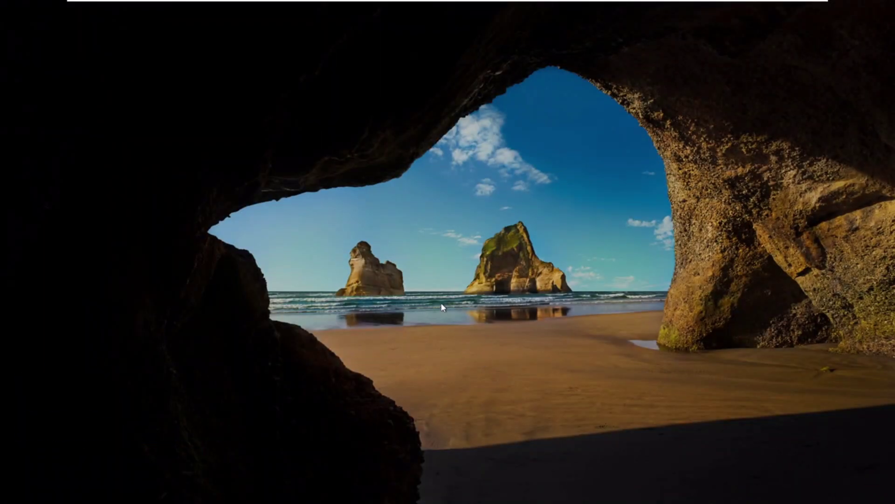
key("Return")
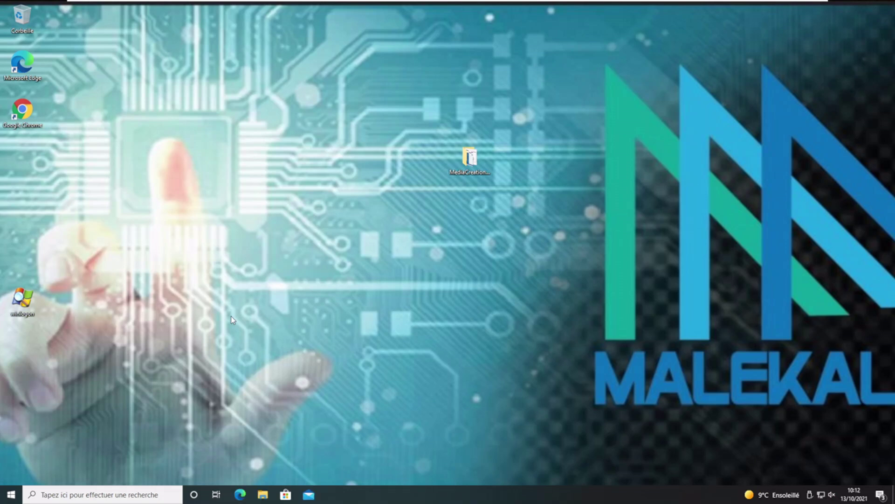
left_click(12, 496)
left_click(540, 356)
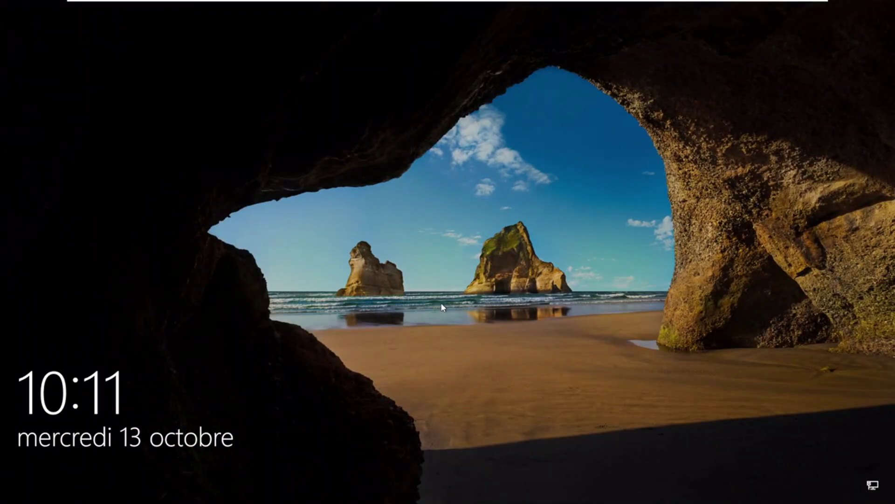
Enter the account password at the lock screen and check the app list in the Windows 10 Start menu.
left_click(441, 303)
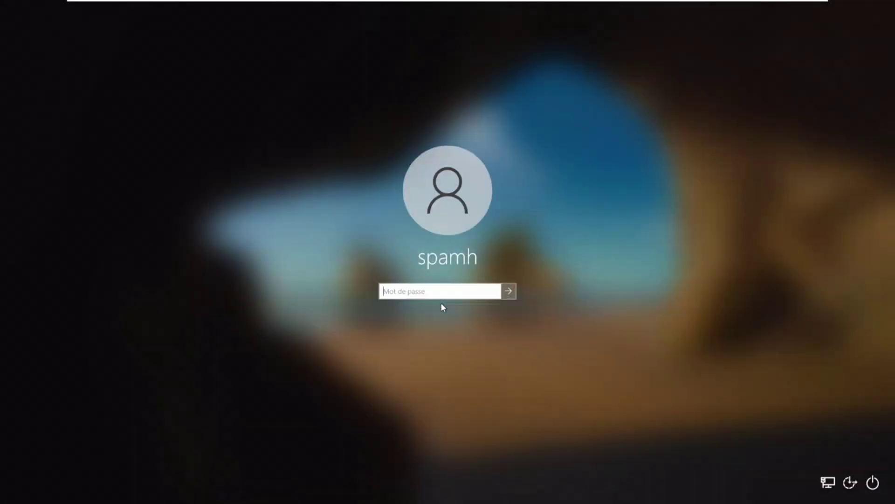
type("****")
key("Return")
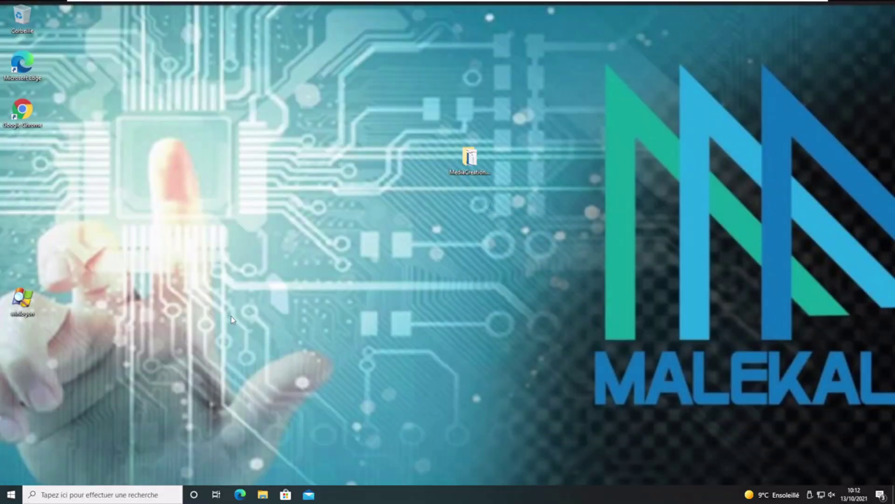
left_click(12, 495)
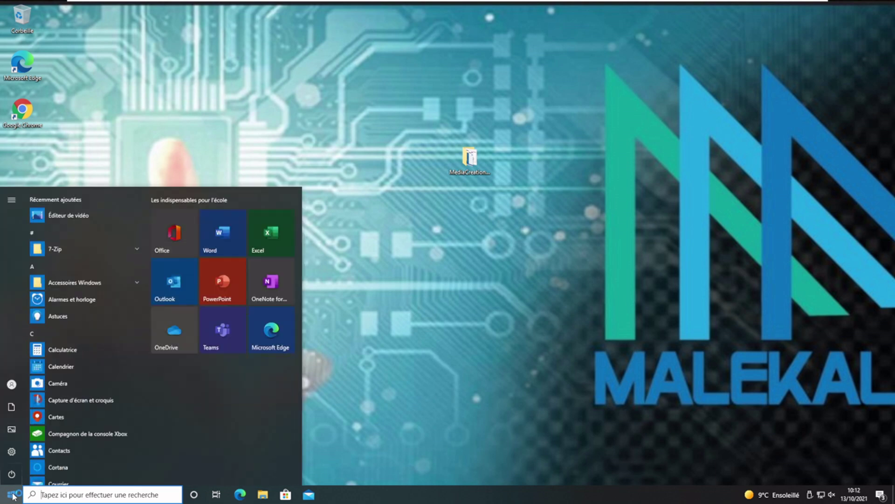
left_click(539, 356)
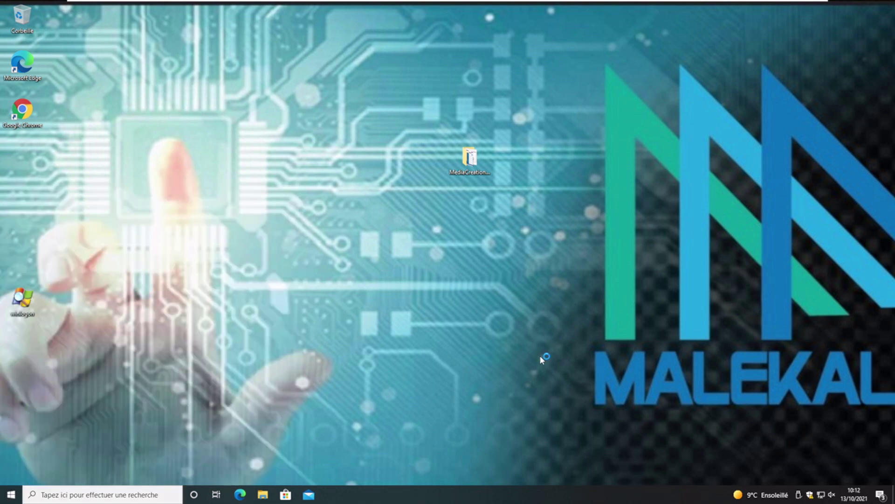